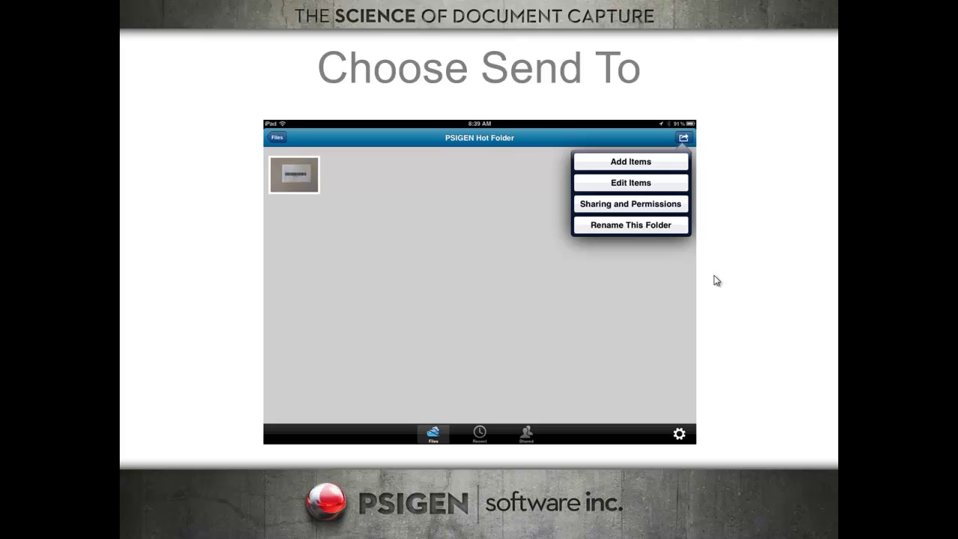
Advance through the Take a Photo, Snap Your Barcode, Images Are Queued and closing slides
key(Right)
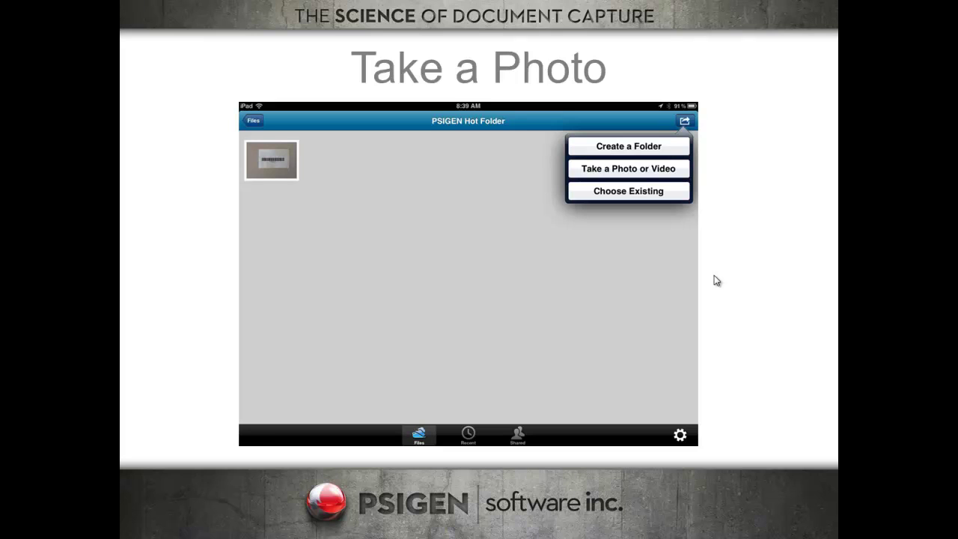
key(Right)
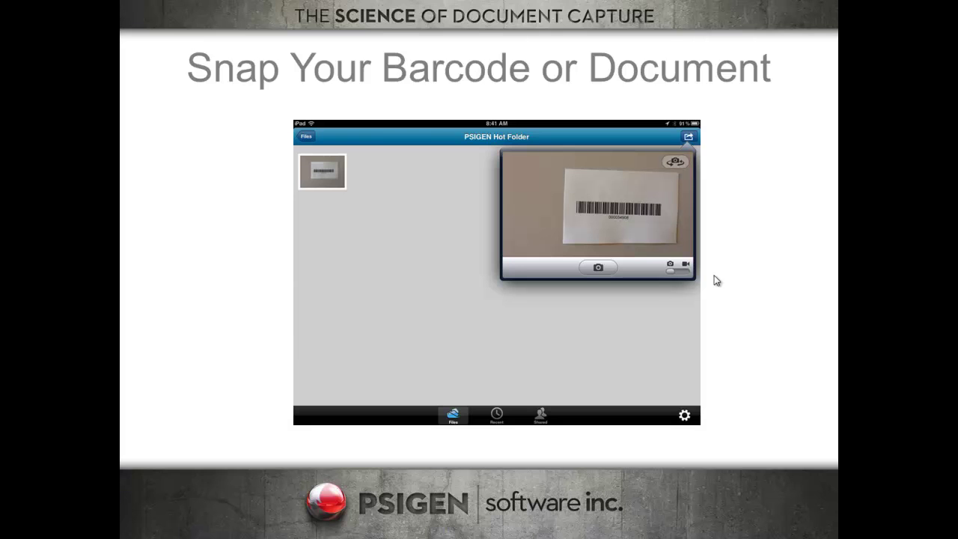
key(Right)
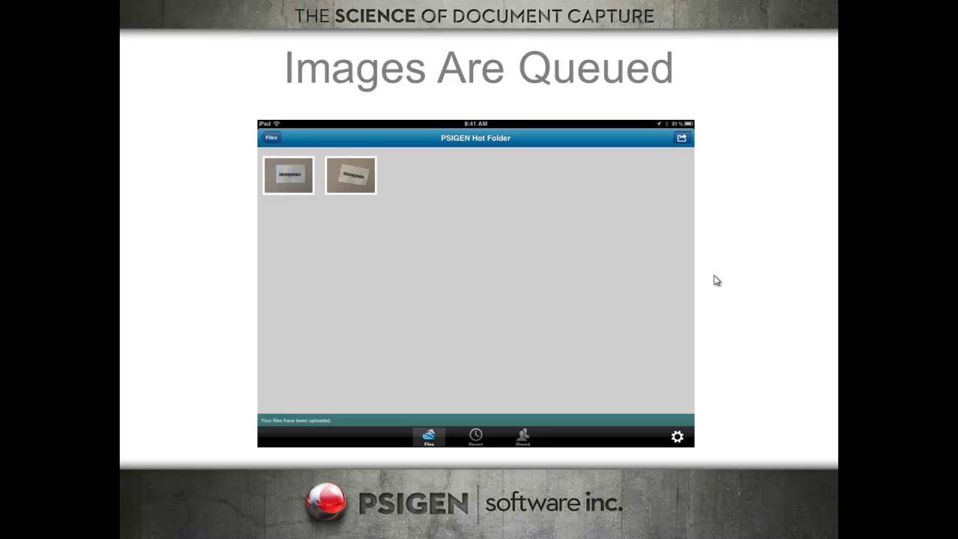
key(Right)
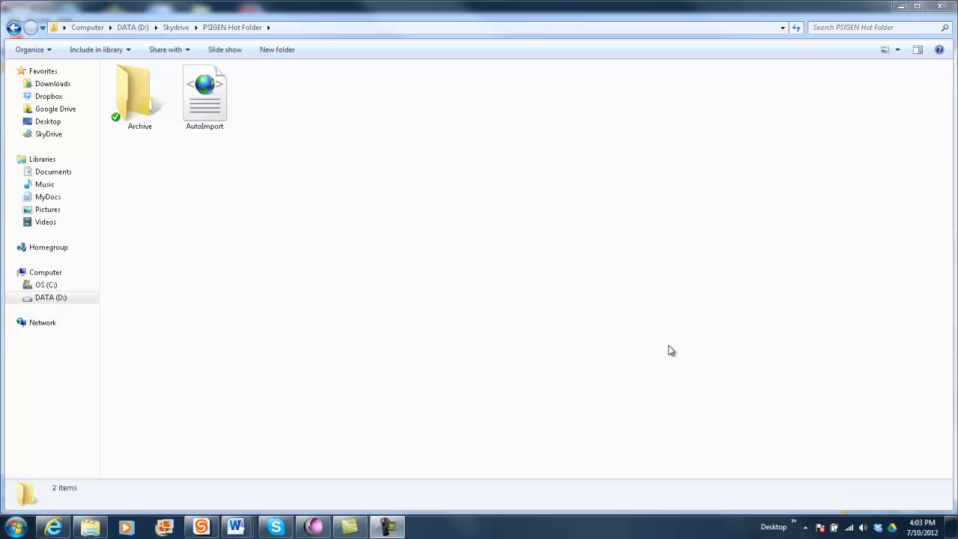
Paste the five copied JPG images into the PSIGEN Hot Folder, then switch to Internet Explorer
right_click(418, 150)
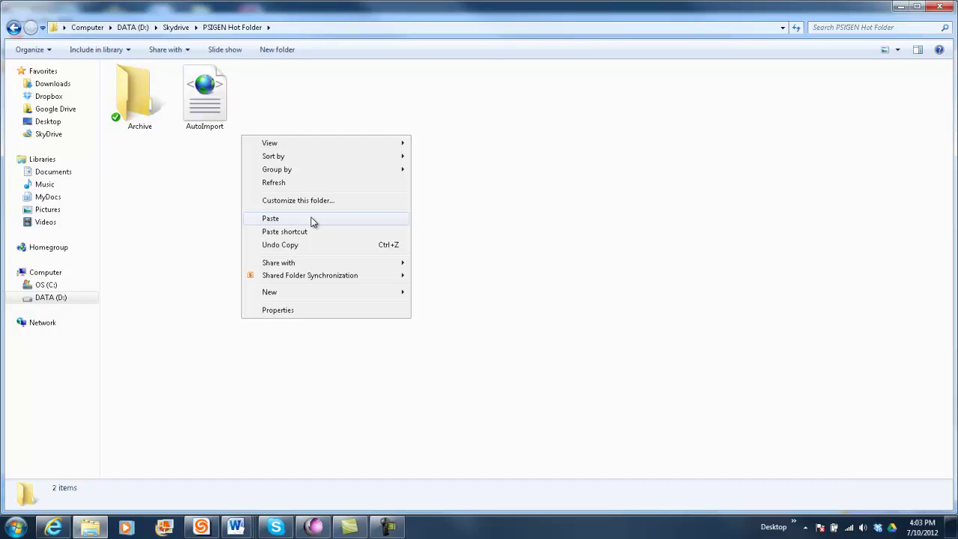
click(312, 221)
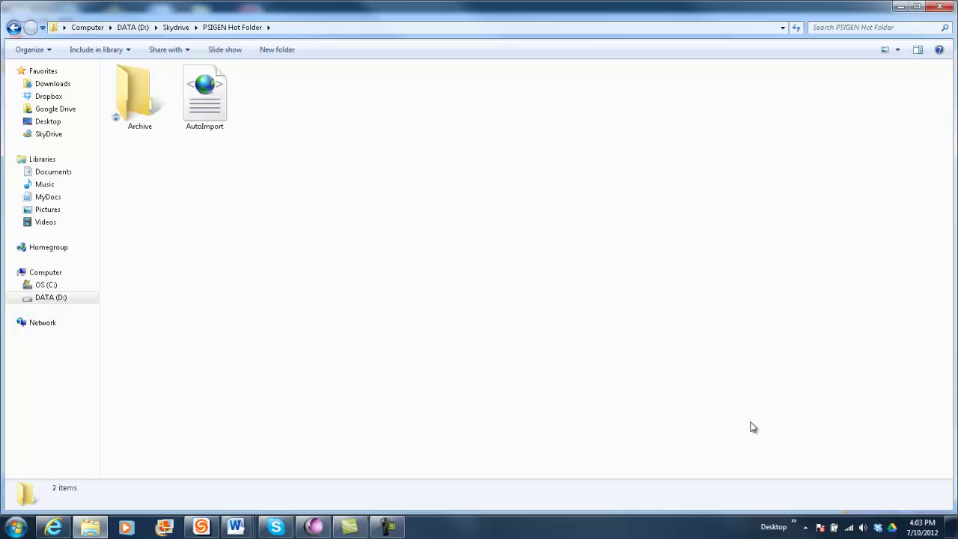
click(59, 528)
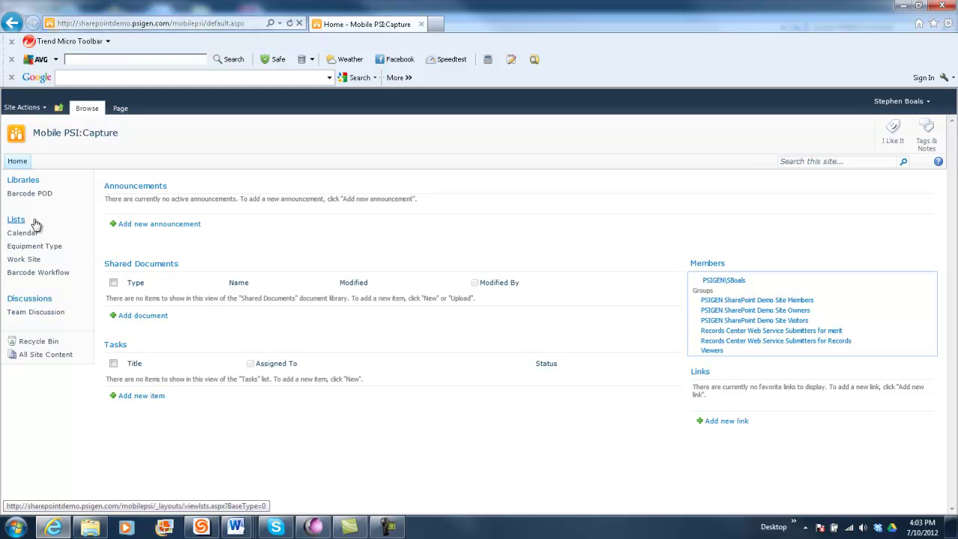
Open the Barcode Workflow list and the Barcode POD item for BarcodeID 000034911
click(39, 278)
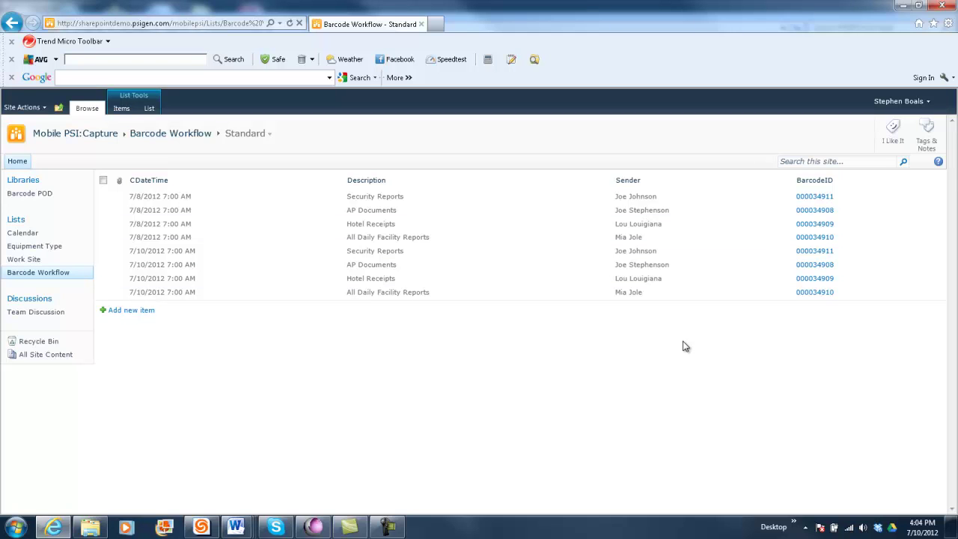
click(814, 196)
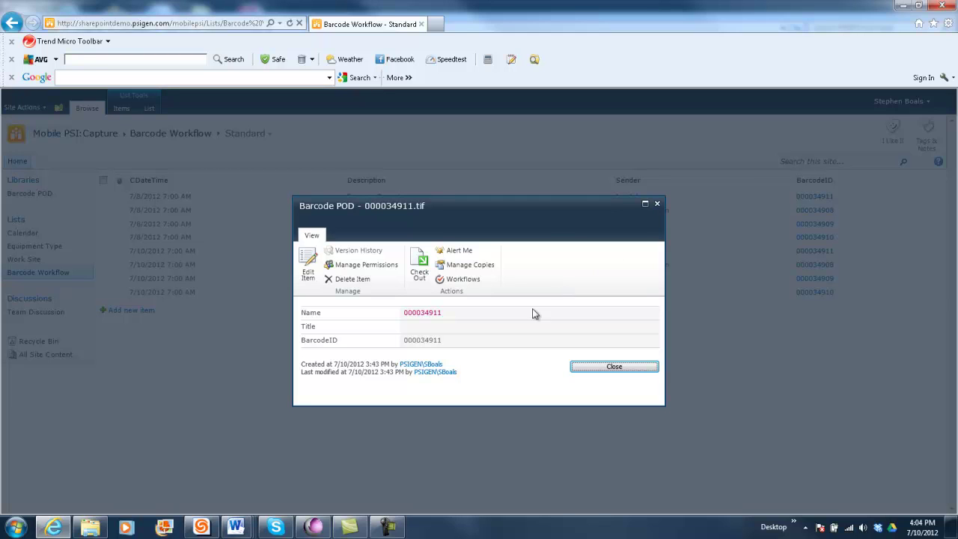
View 000034911.tif in IrfanView, then close it and the Barcode POD item details
click(420, 314)
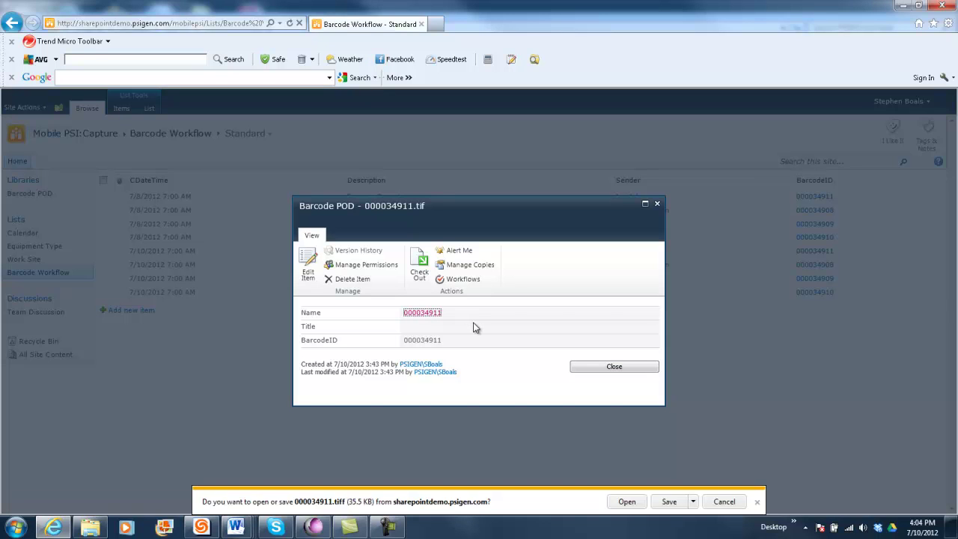
click(625, 501)
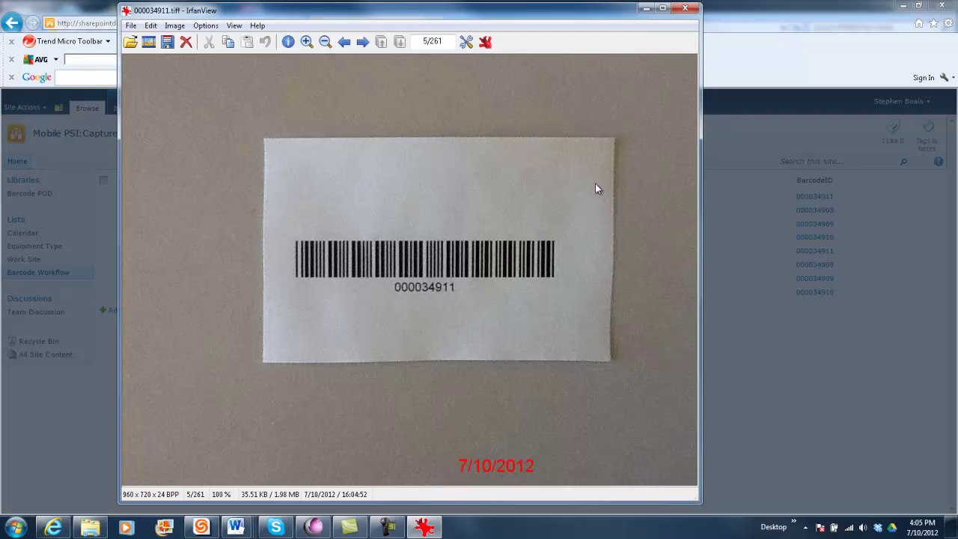
click(692, 9)
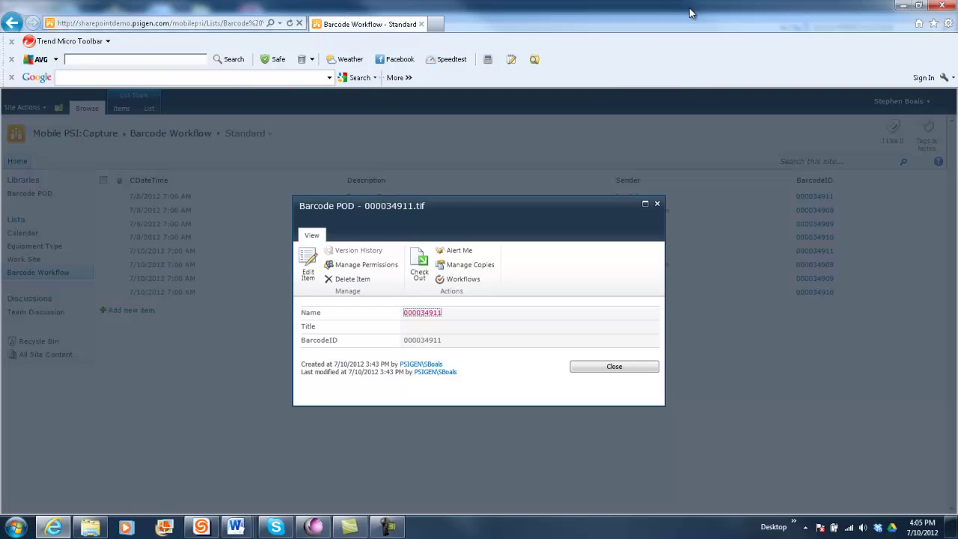
click(657, 205)
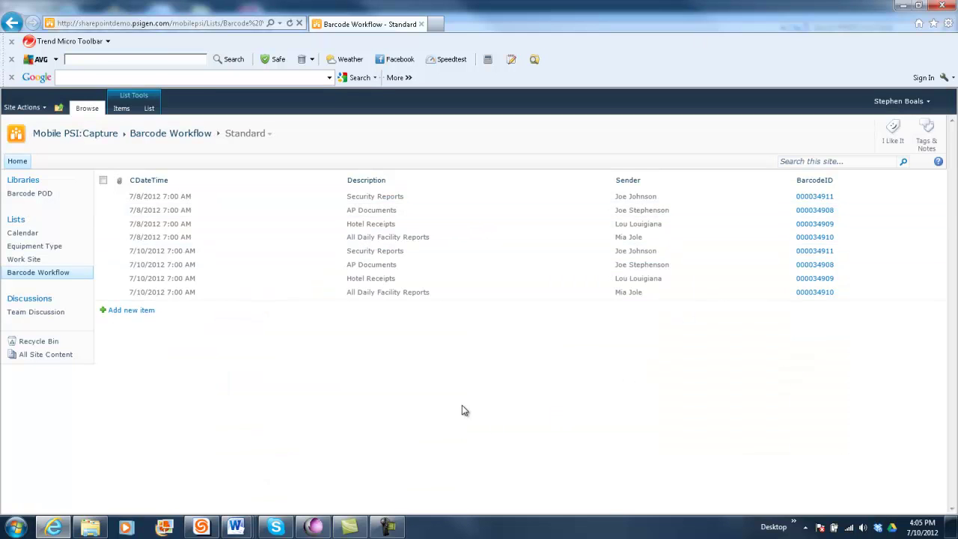
In Capture/Import, select the Stations Casino - Manual document type from the Group : User list
mouse_move(314, 526)
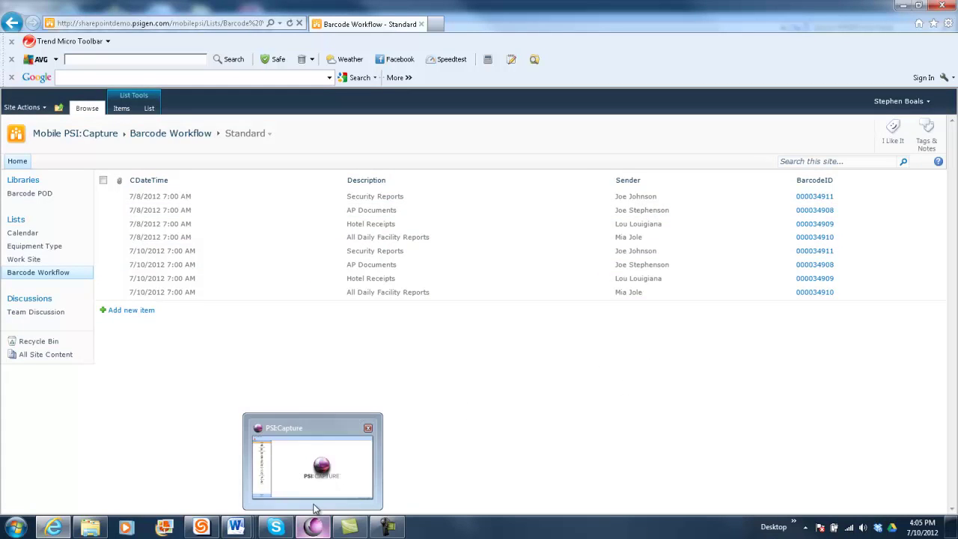
click(317, 503)
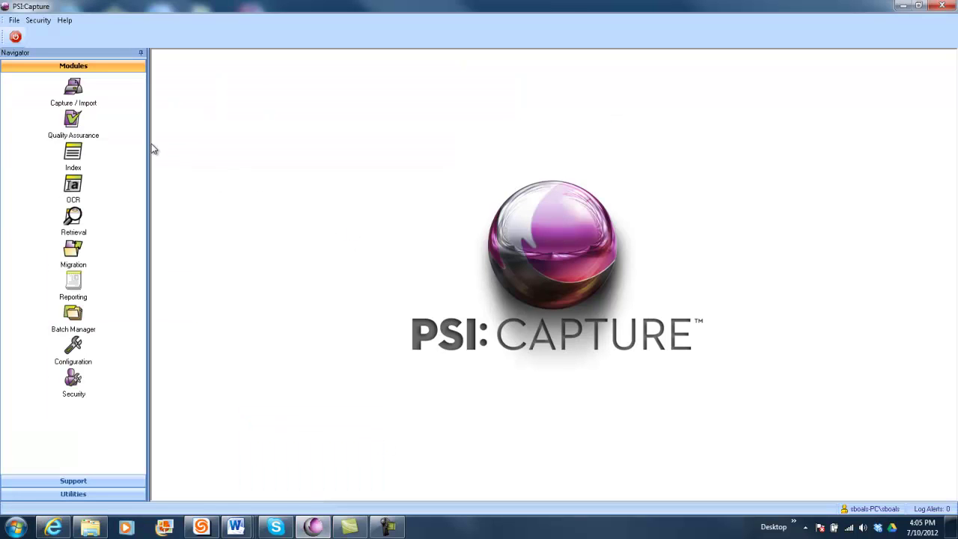
click(73, 92)
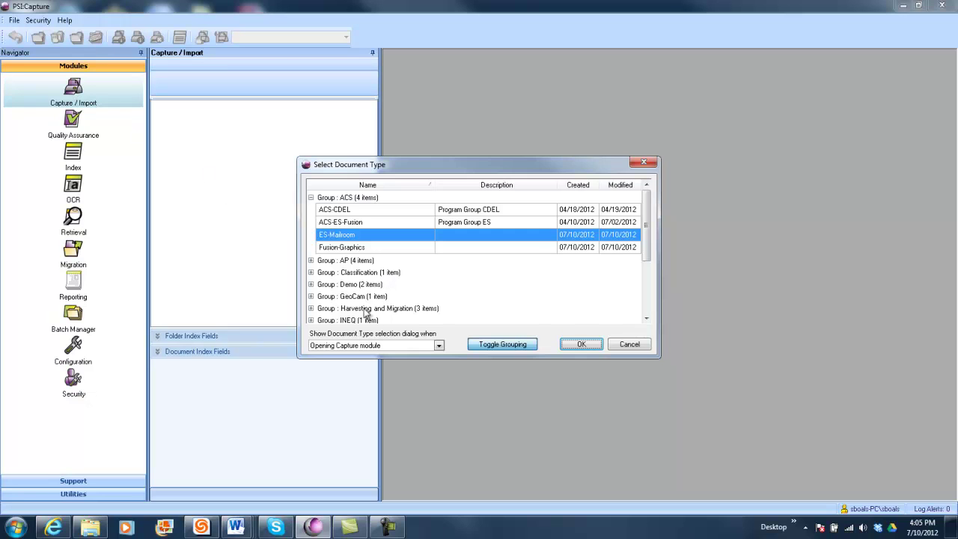
drag(648, 250, 655, 303)
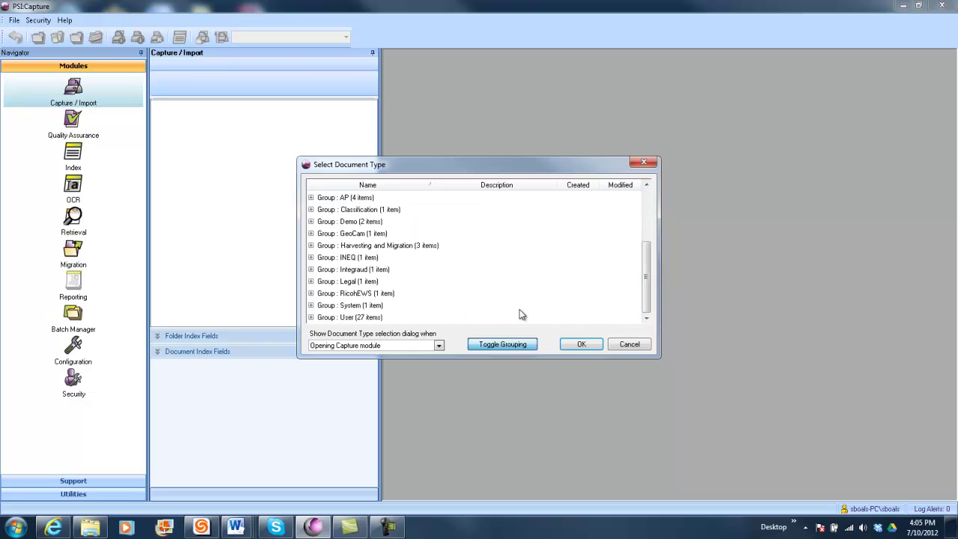
double_click(327, 320)
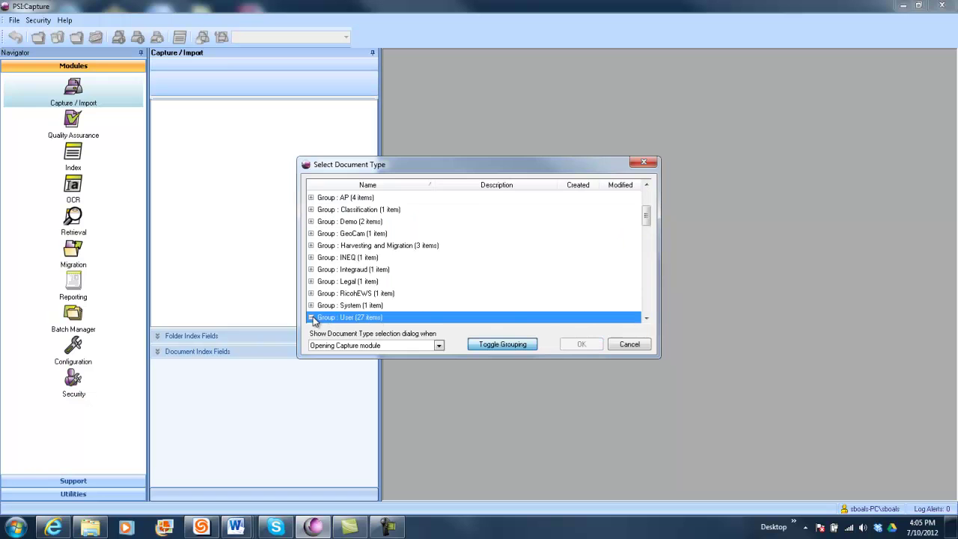
drag(648, 257, 649, 317)
click(410, 297)
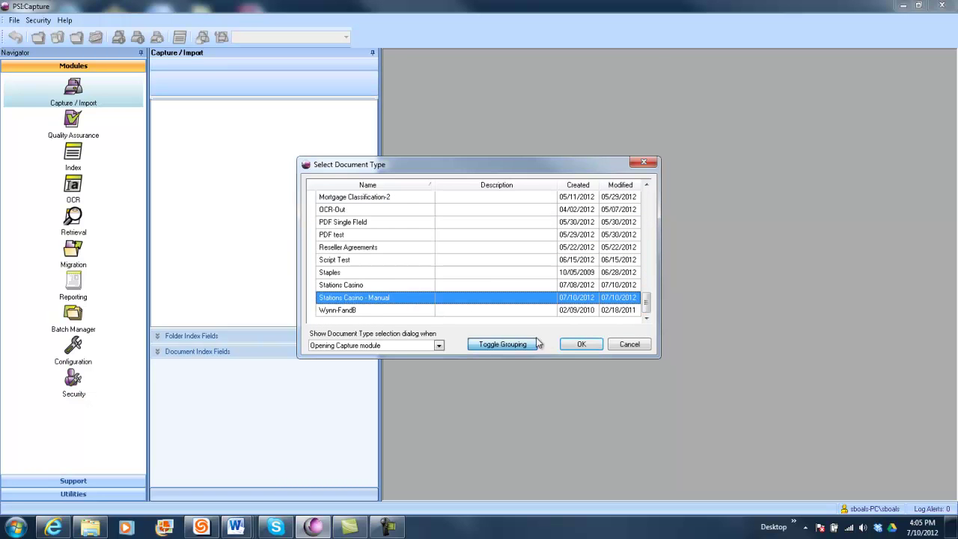
click(579, 344)
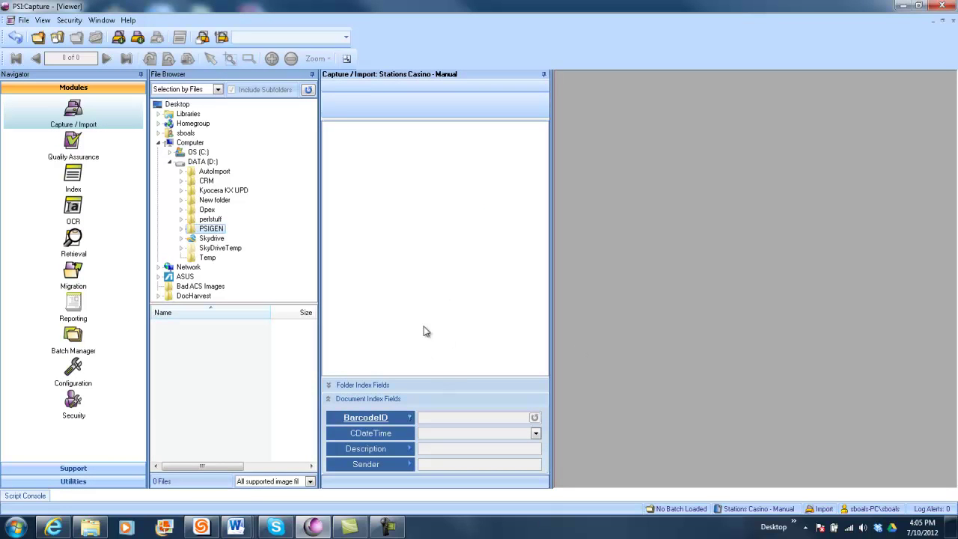
Create a batch from all five photos in the Archive folder 20120708.191347
double_click(211, 238)
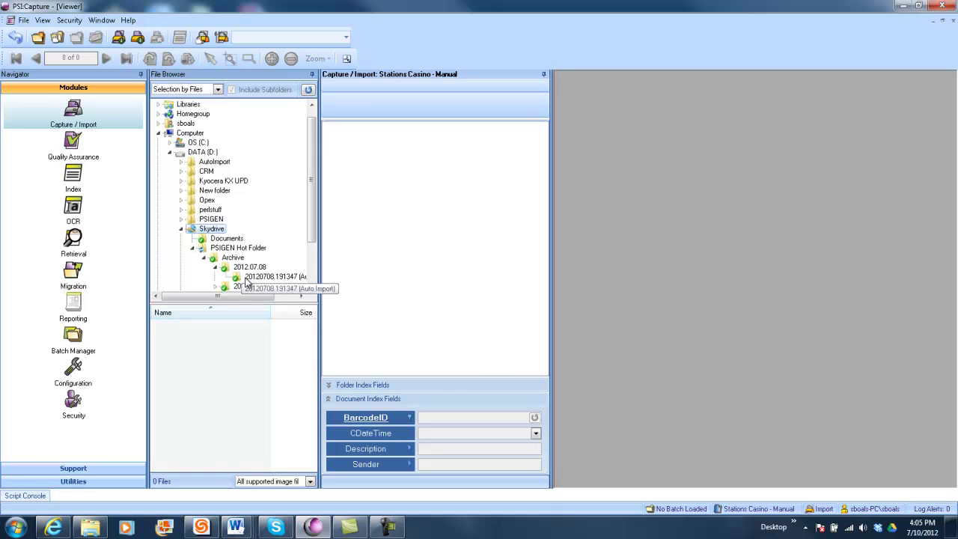
click(276, 276)
drag(233, 395, 195, 326)
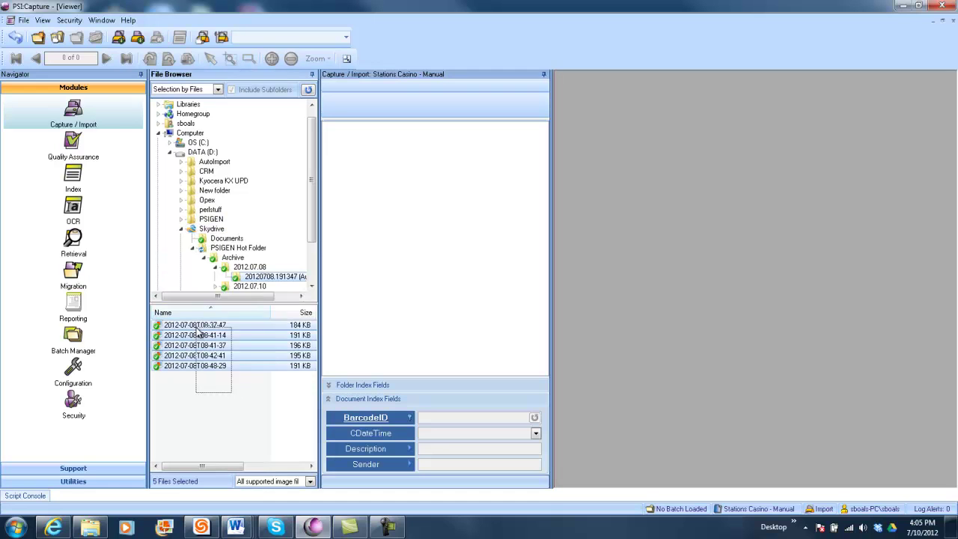
click(119, 38)
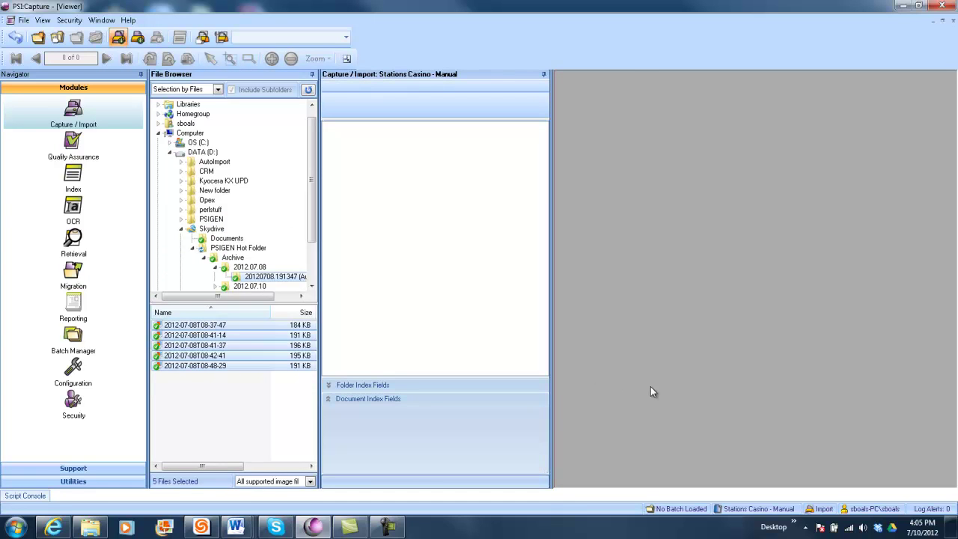
click(598, 384)
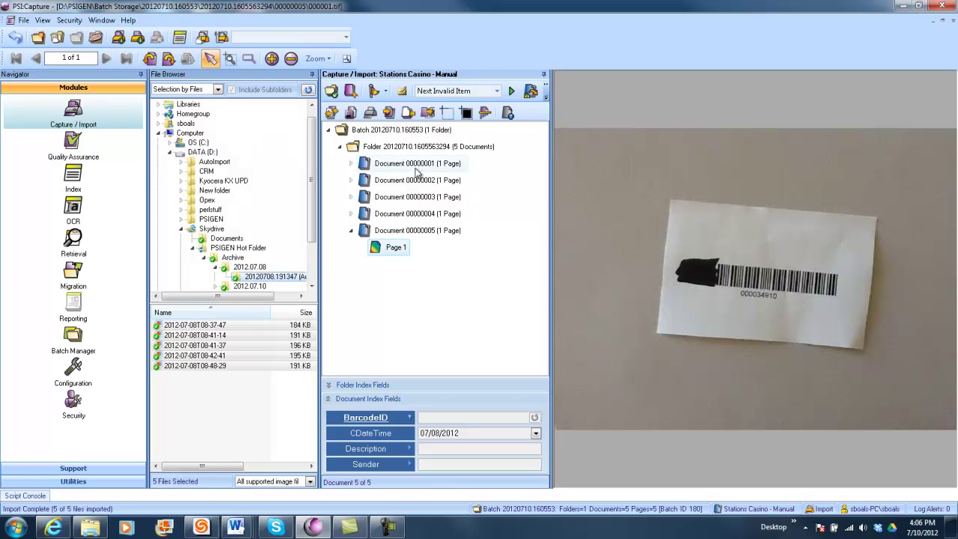
Check the BarcodeID of Documents 00000001–00000005, then close the batch for indexing
click(422, 166)
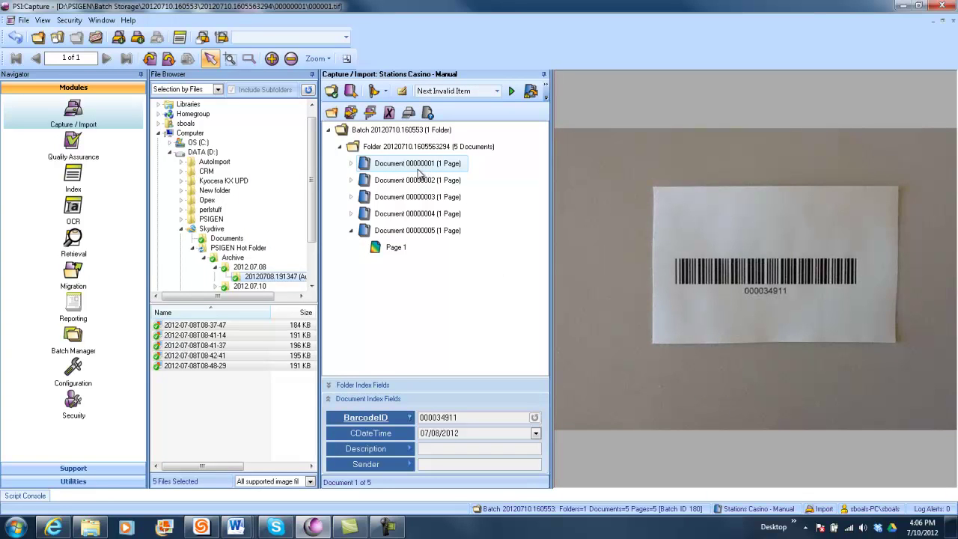
click(419, 182)
click(416, 198)
click(420, 215)
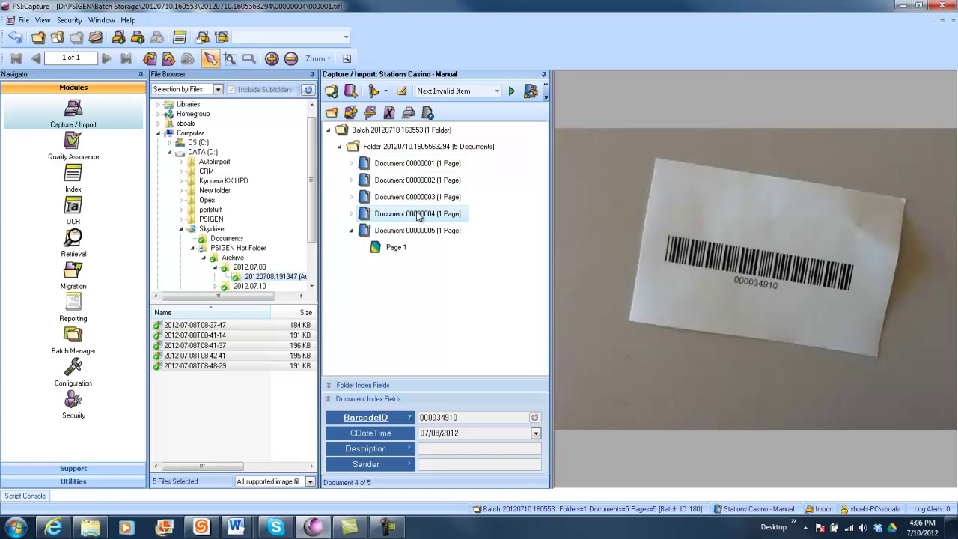
click(413, 231)
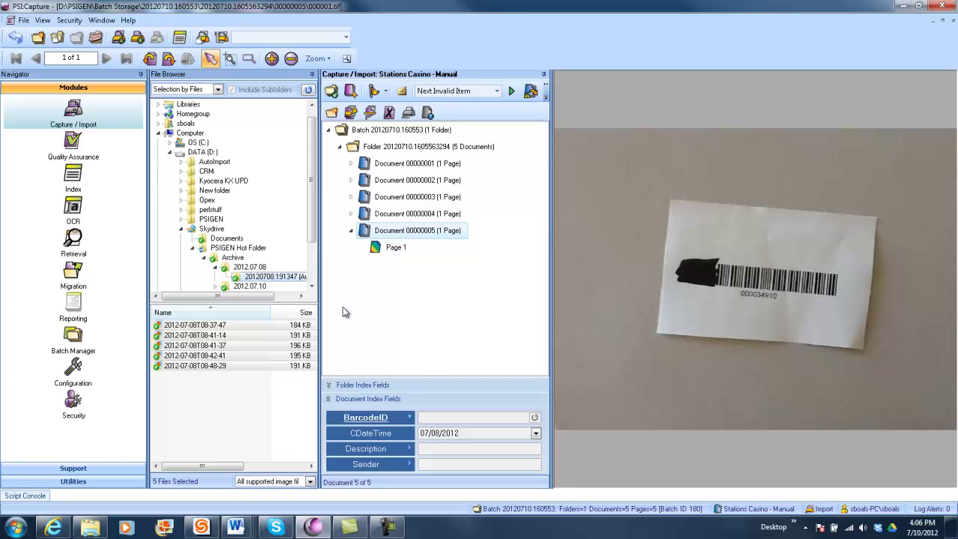
click(96, 37)
click(451, 306)
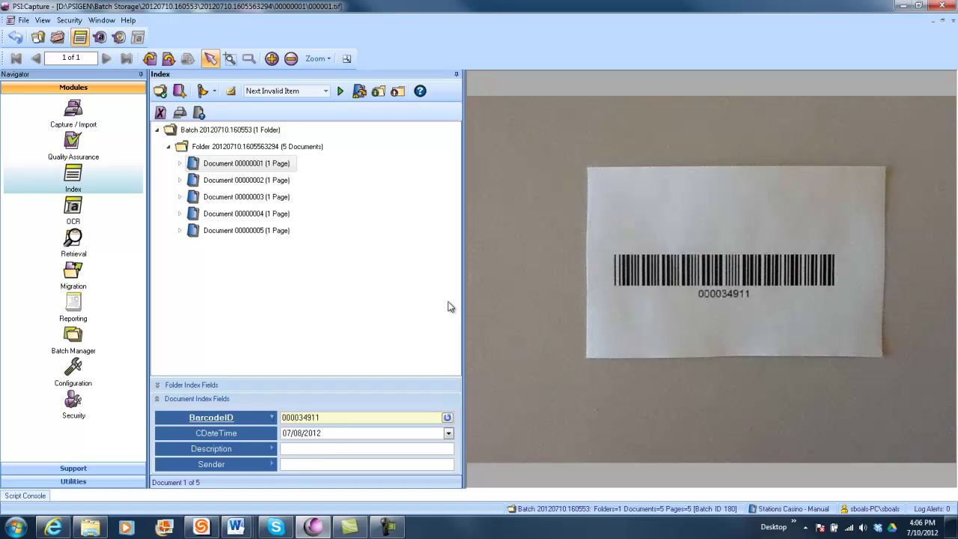
Tab through documents 1–4 to fill Description and Sender by lookup, then select document 5's empty BarcodeID
key(Tab)
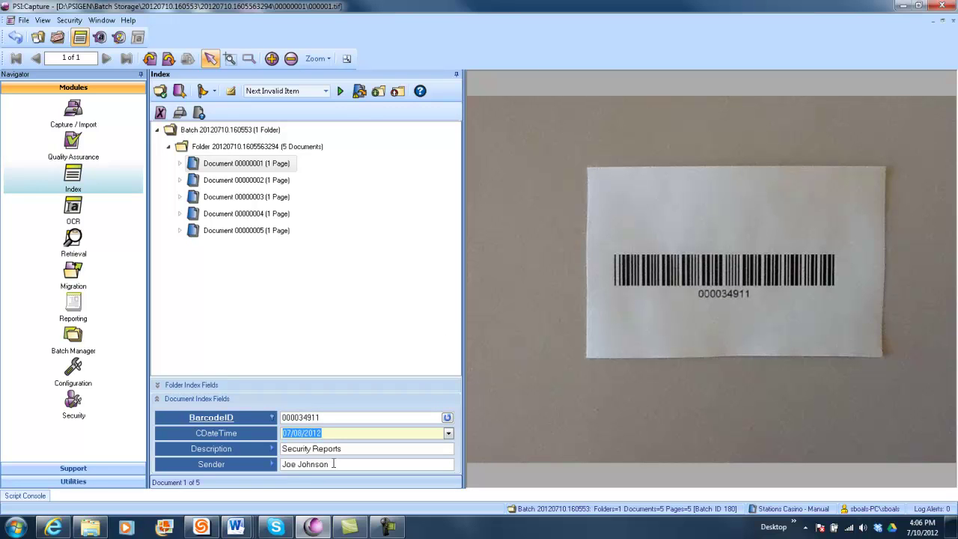
key(Tab)
key(Tab)
key(Tab)
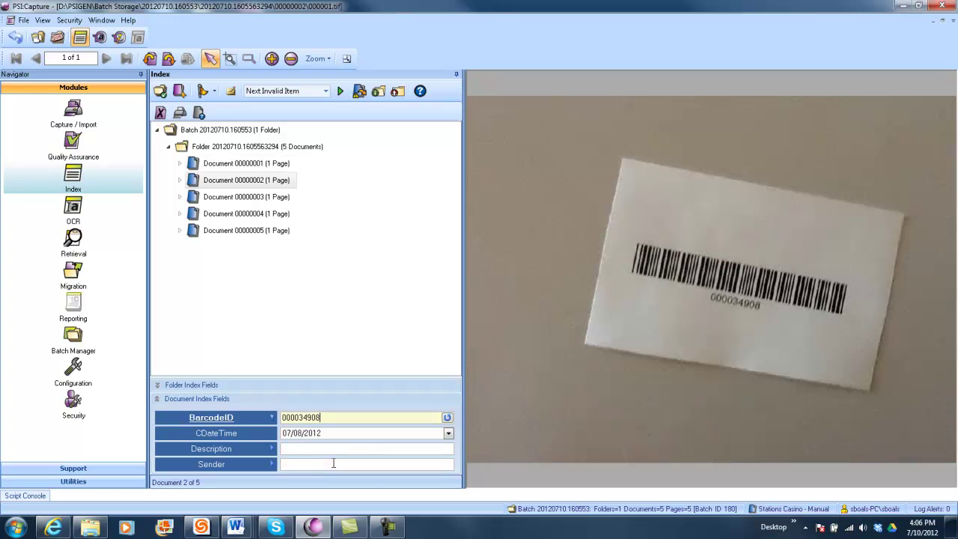
key(Tab)
key(Tab)
key(Tab)
key(Tab)
key(Tab)
key(Tab)
key(Tab)
key(Tab)
key(Tab)
key(Tab)
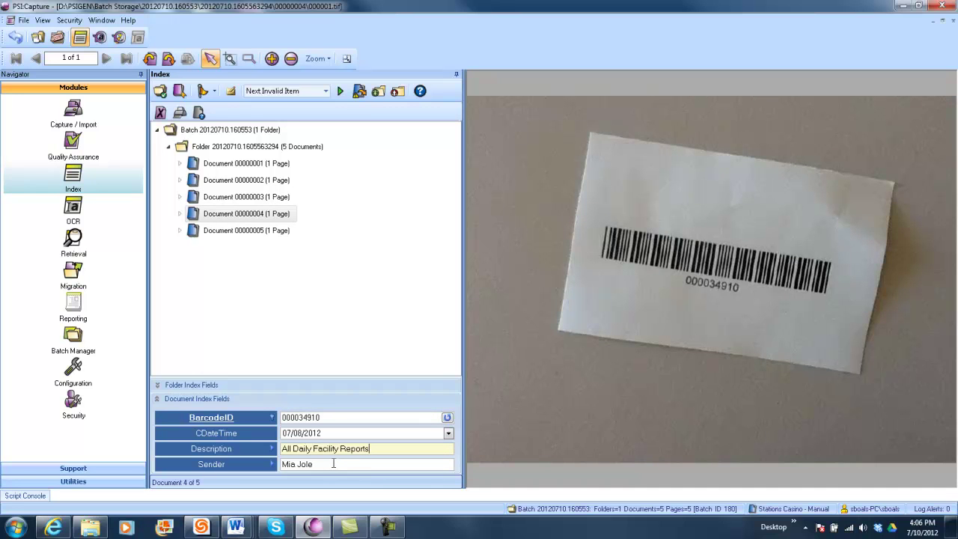
key(Tab)
key(Tab)
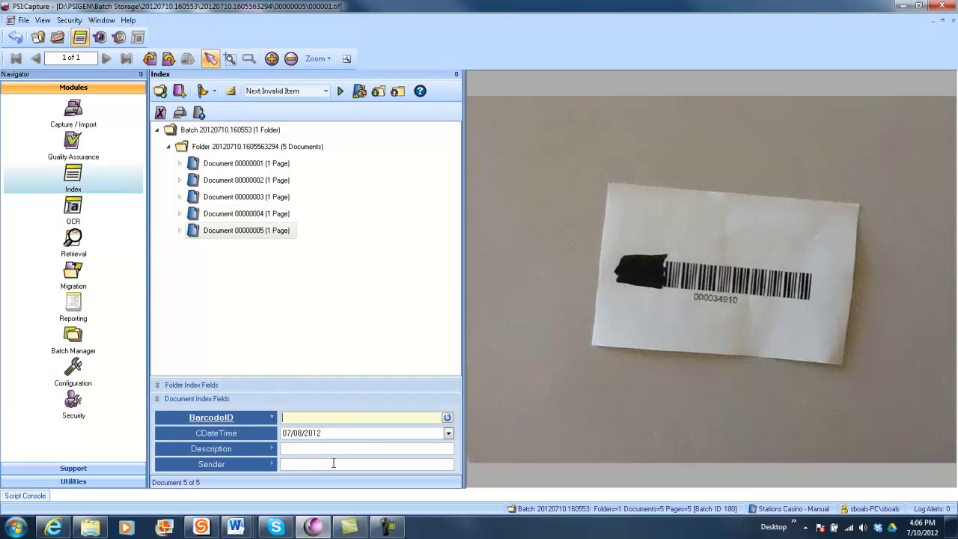
click(320, 417)
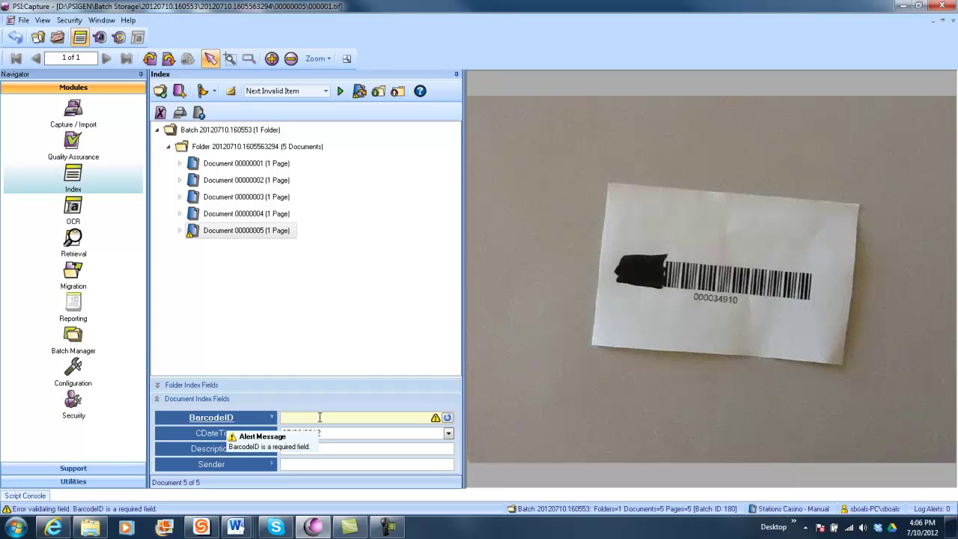